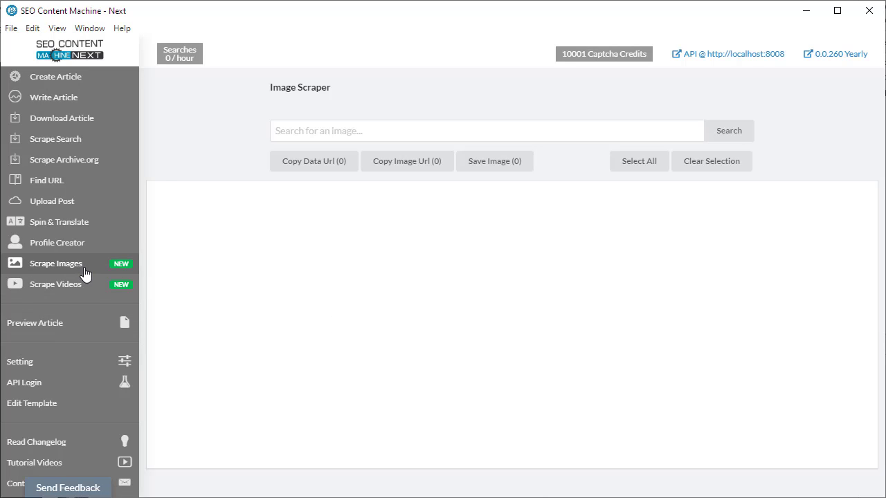
Run an image search for 'cat'.
{"action": "left_click", "coordinate": [419, 135]}
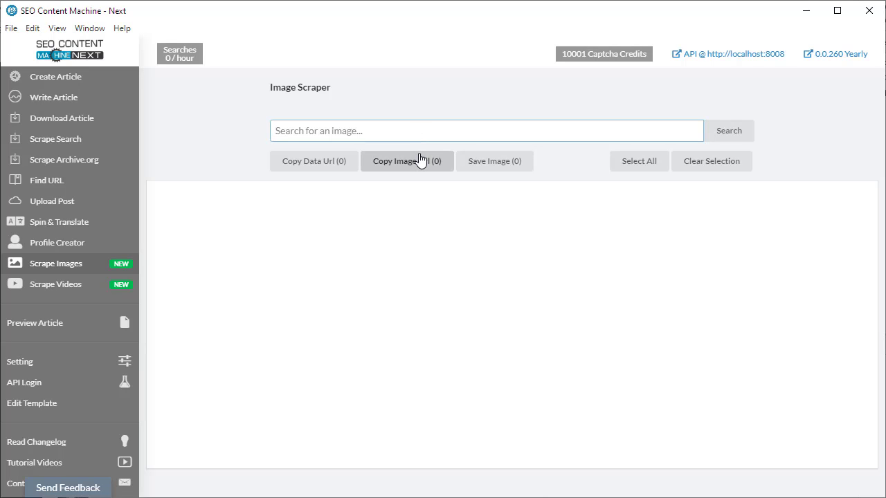
{"action": "type", "text": "cat"}
{"action": "left_click", "coordinate": [733, 137]}
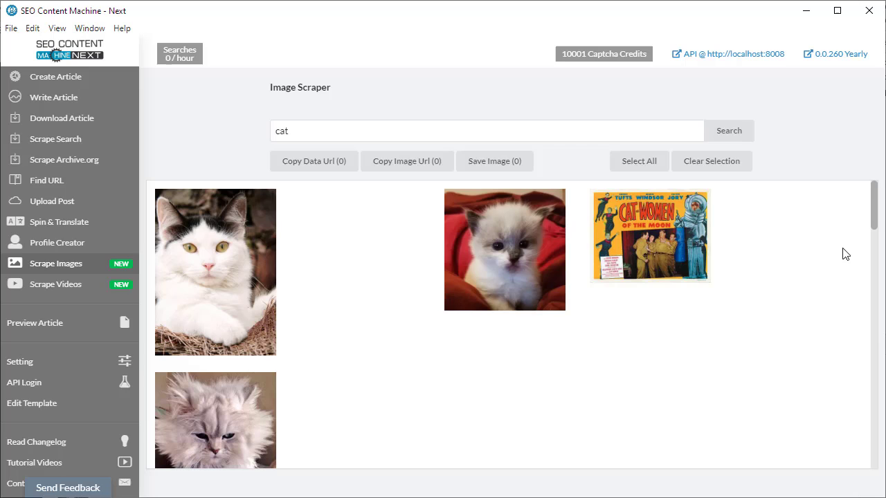
{"action": "mouse_move", "coordinate": [876, 192]}
{"action": "left_mouse_down"}
{"action": "mouse_move", "coordinate": [881, 339]}
{"action": "mouse_move", "coordinate": [876, 192]}
{"action": "left_mouse_up"}
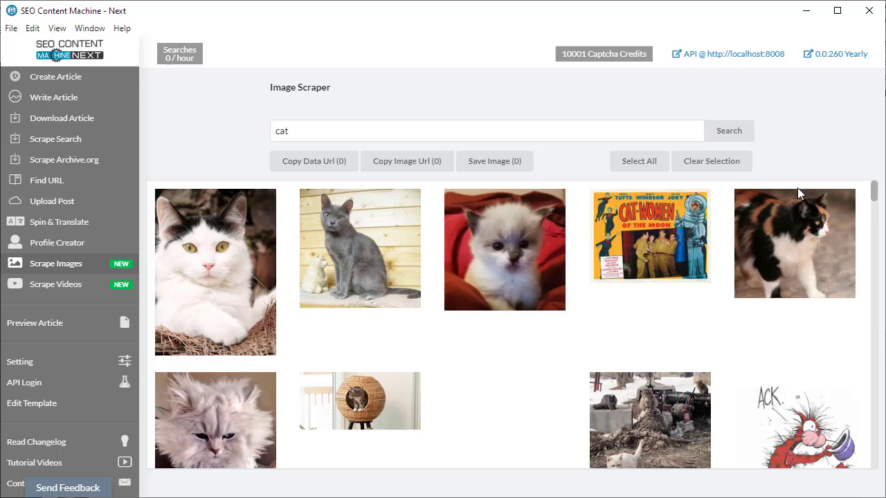
Pick seven cat thumbnails, then clear the selection and select all 106 images.
{"action": "left_click", "coordinate": [249, 253]}
{"action": "left_click", "coordinate": [387, 247]}
{"action": "left_click", "coordinate": [514, 272]}
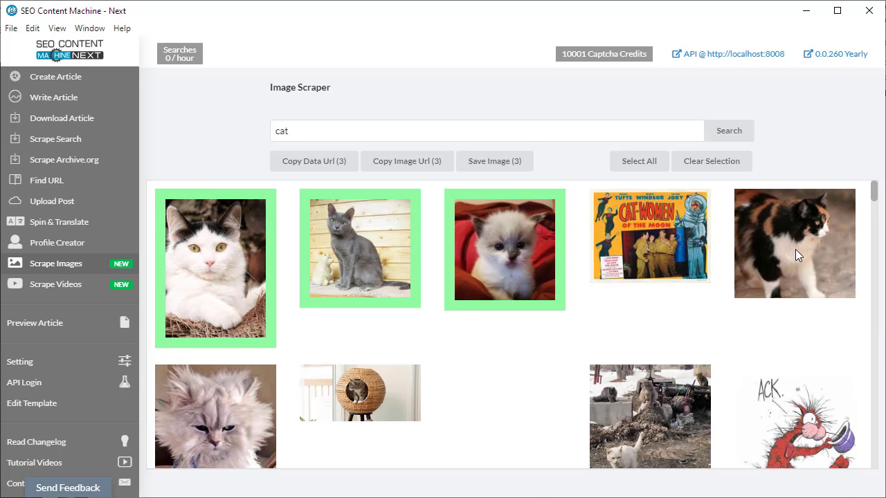
{"action": "left_click", "coordinate": [795, 250]}
{"action": "left_click", "coordinate": [602, 429]}
{"action": "left_click", "coordinate": [194, 433]}
{"action": "left_click", "coordinate": [377, 384]}
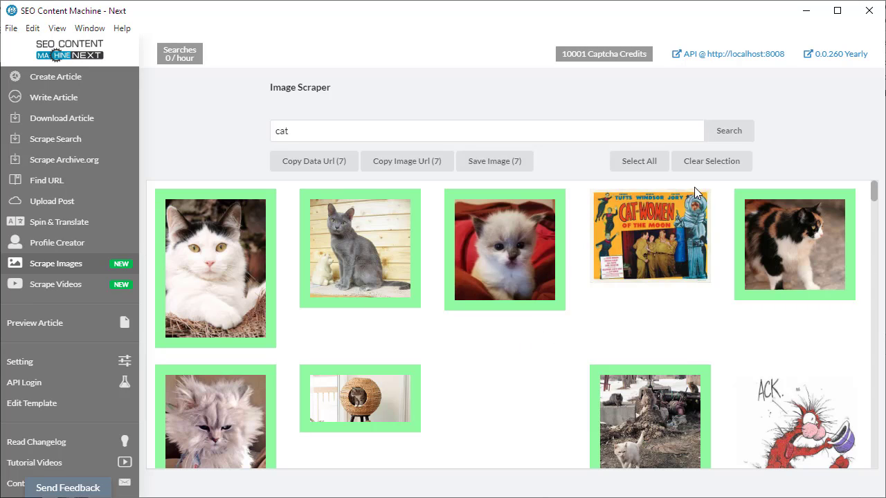
{"action": "left_click", "coordinate": [727, 173]}
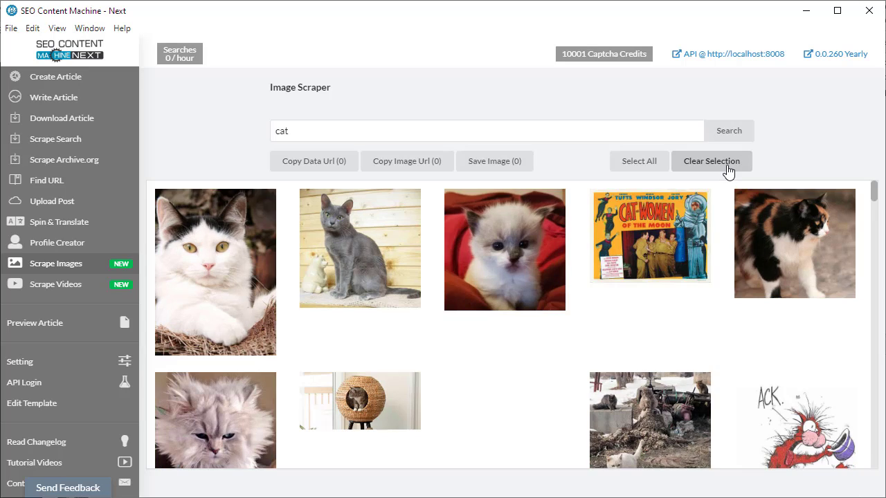
{"action": "left_click", "coordinate": [639, 165]}
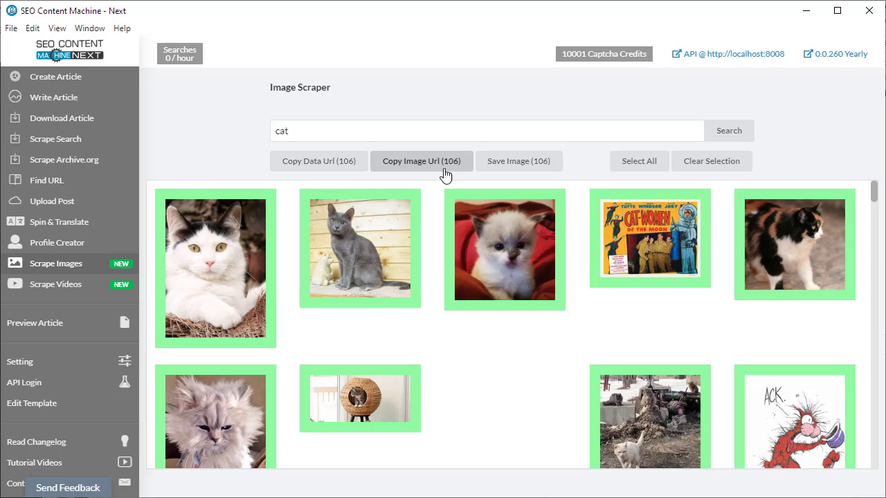
Select only the black-and-white cat image and copy it as a data URL.
{"action": "left_click", "coordinate": [710, 174]}
{"action": "left_click", "coordinate": [235, 250]}
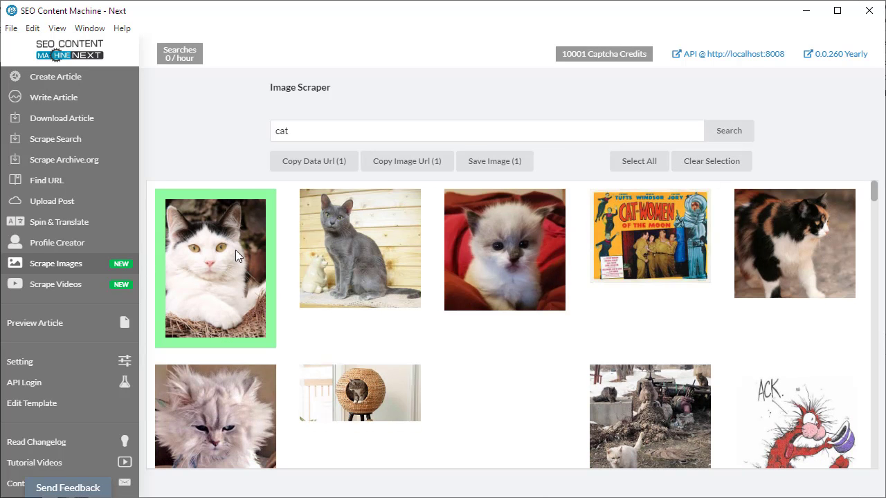
{"action": "left_click", "coordinate": [326, 170]}
{"action": "left_click", "coordinate": [318, 168]}
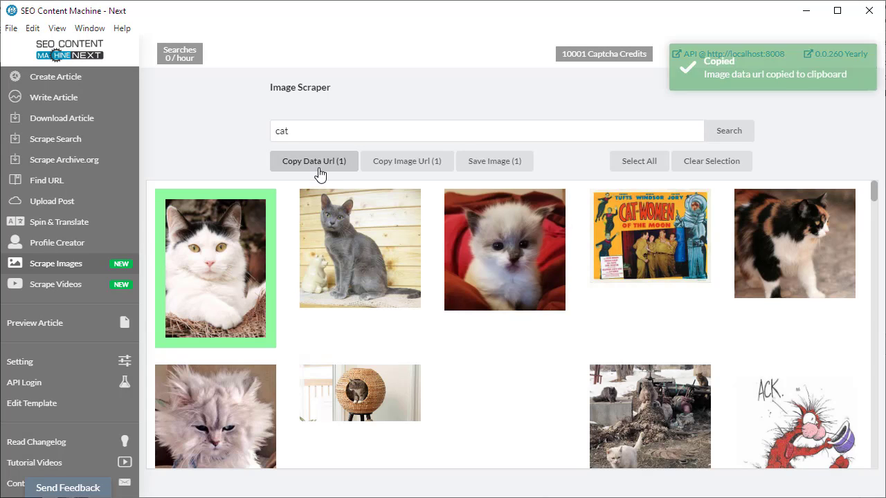
Paste the black-and-white cat's data URL into the Preview Article text box.
{"action": "left_click", "coordinate": [122, 322]}
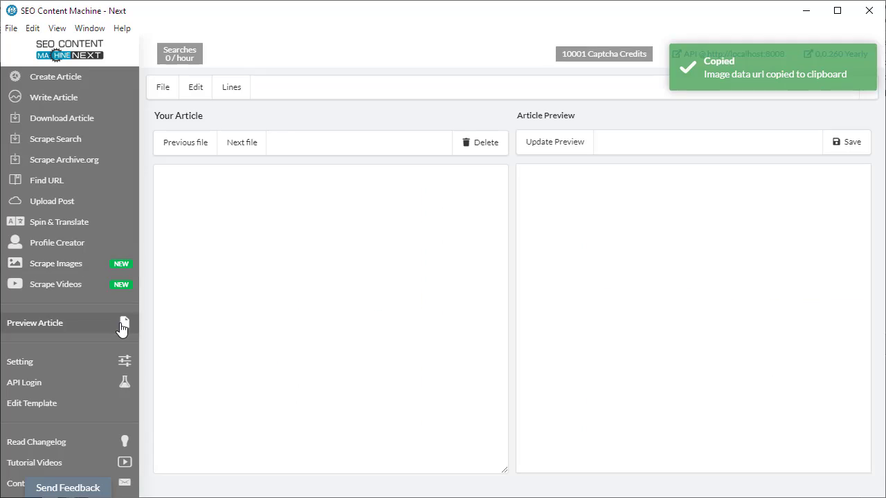
{"action": "left_click", "coordinate": [271, 192]}
{"action": "right_click", "coordinate": [271, 192]}
{"action": "left_click", "coordinate": [302, 239]}
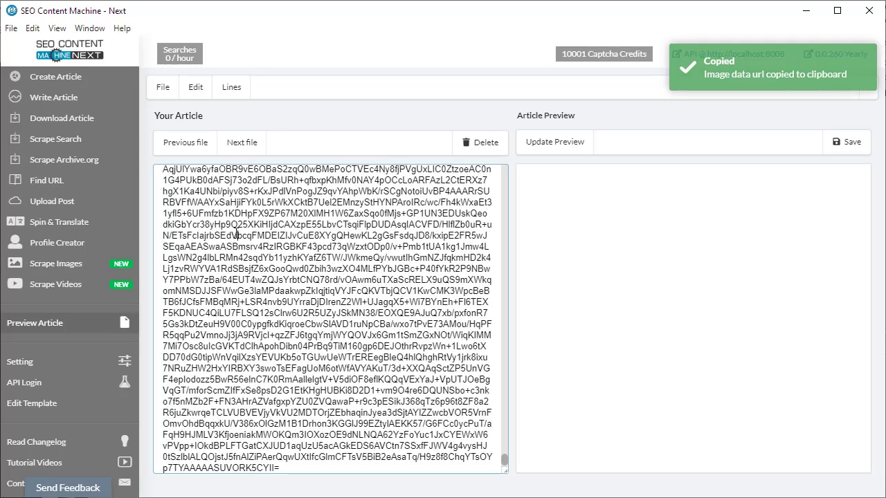
{"action": "left_click_drag", "start_coordinate": [504, 457], "coordinate": [443, 170]}
{"action": "key", "text": "ctrl+a"}
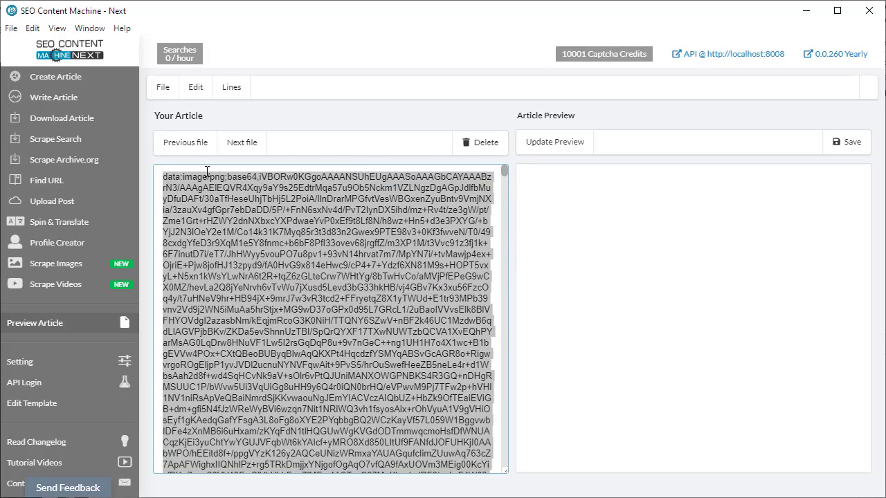
{"action": "left_click", "coordinate": [225, 189]}
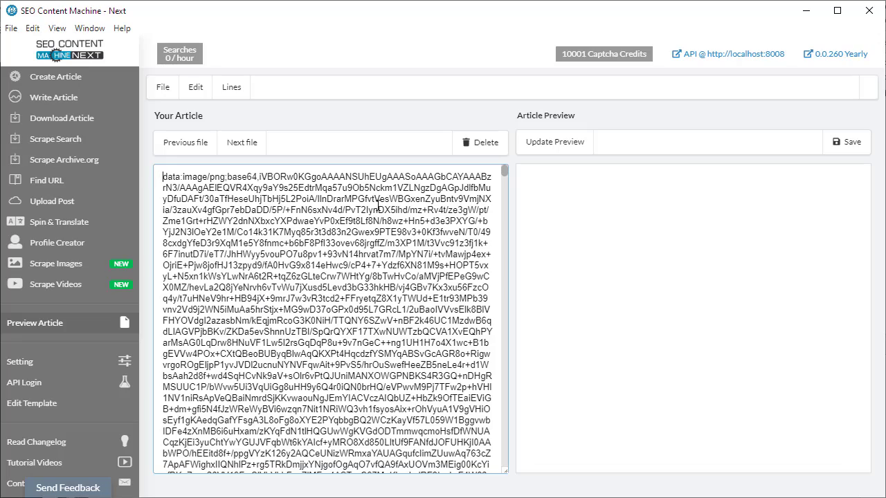
{"action": "key", "text": "ctrl+Home"}
Wrap the pasted data URL in an <img src="…" /> tag.
{"action": "type", "text": "<img"}
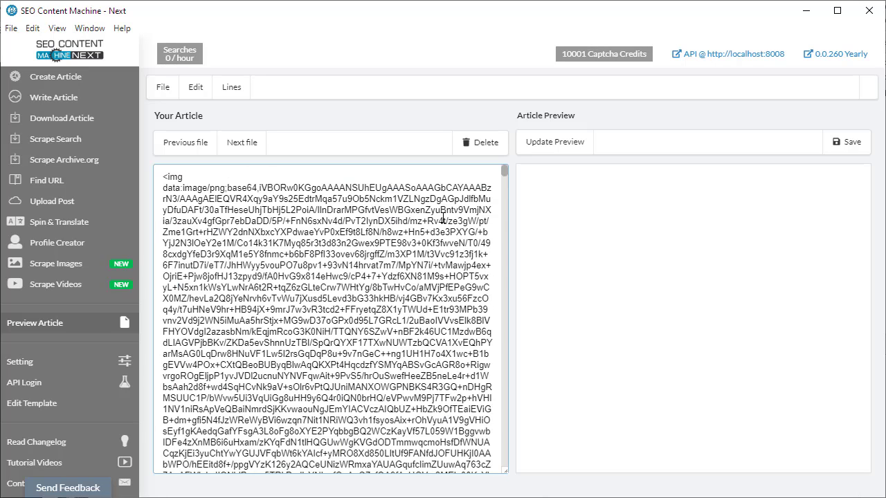
{"action": "key", "text": "Return"}
{"action": "type", "text": "s"}
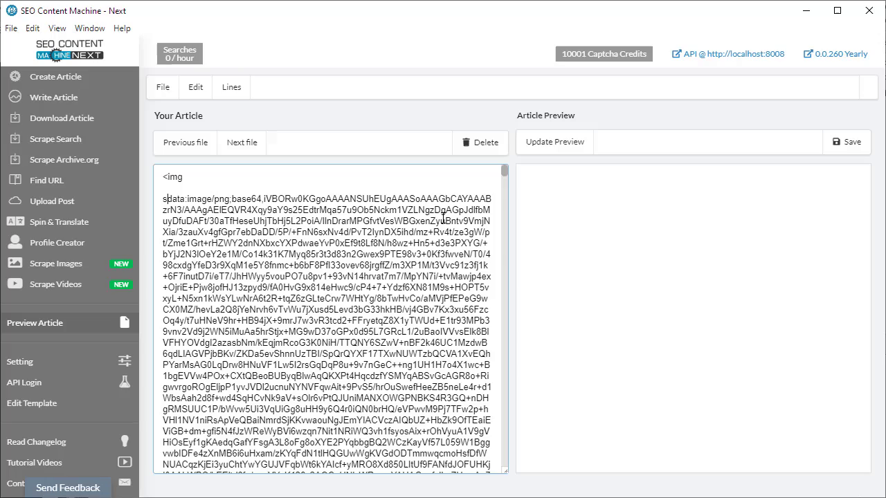
{"action": "type", "text": "rc=\""}
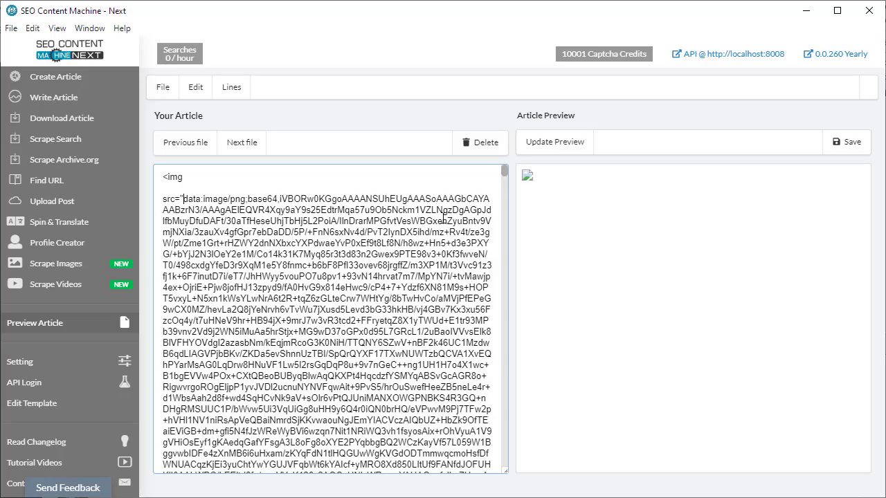
{"action": "scroll", "coordinate": [505, 173], "scroll_direction": "down", "scroll_amount": 5}
{"action": "left_click_drag", "start_coordinate": [505, 180], "coordinate": [502, 467]}
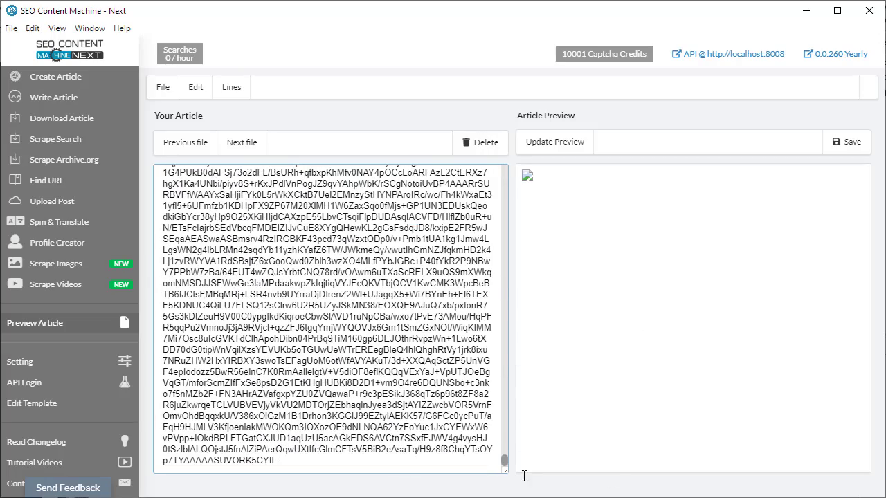
{"action": "left_click", "coordinate": [447, 469]}
{"action": "type", "text": "\" "}
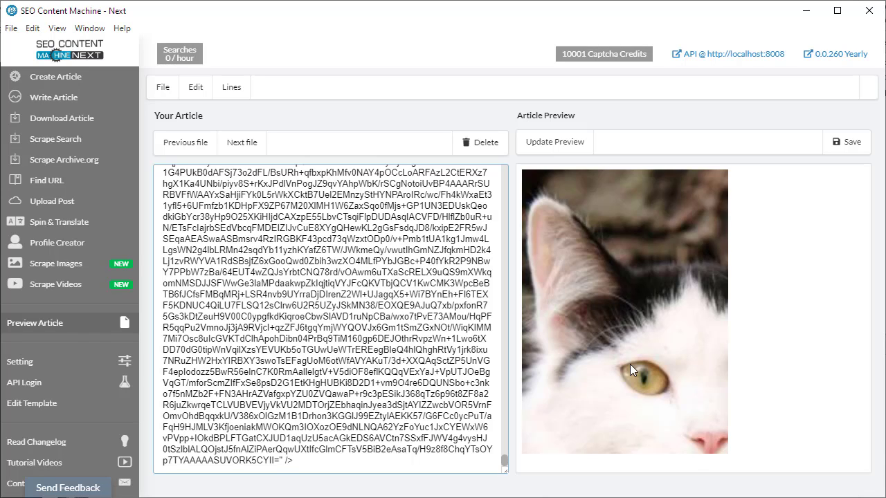
{"action": "type", "text": "/>"}
{"action": "key", "text": "ctrl+Home"}
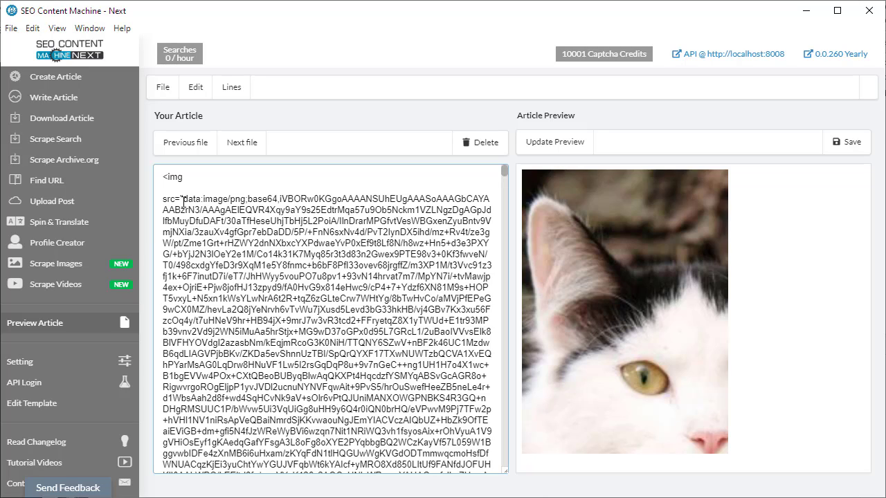
{"action": "left_click_drag", "start_coordinate": [184, 199], "coordinate": [293, 199]}
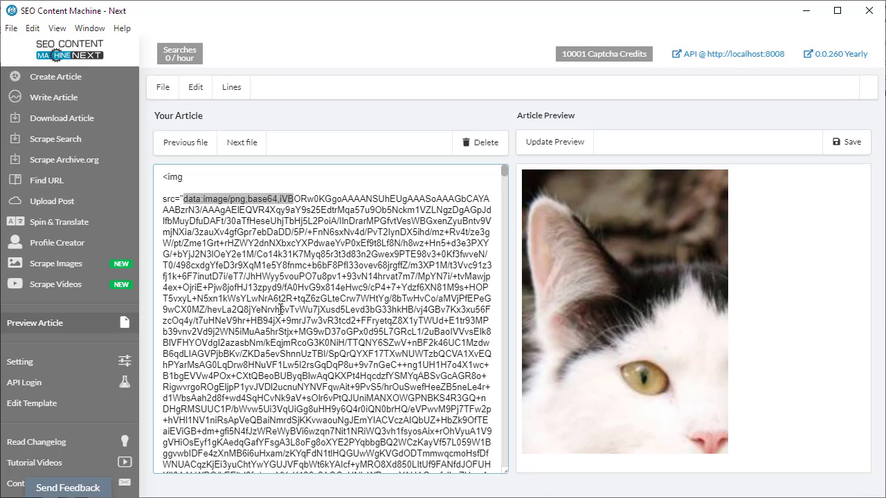
{"action": "left_click", "coordinate": [418, 306]}
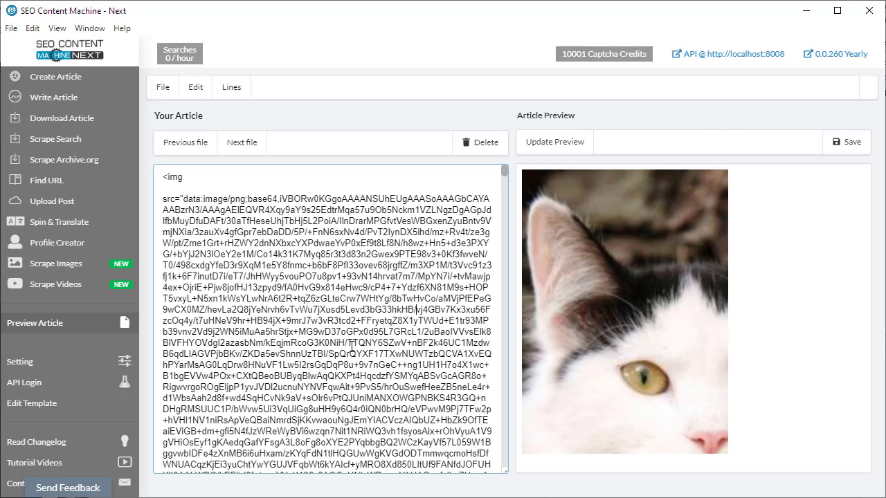
Back in the Image Scraper results, select the grey cat and copy its image URL.
{"action": "left_click", "coordinate": [100, 267]}
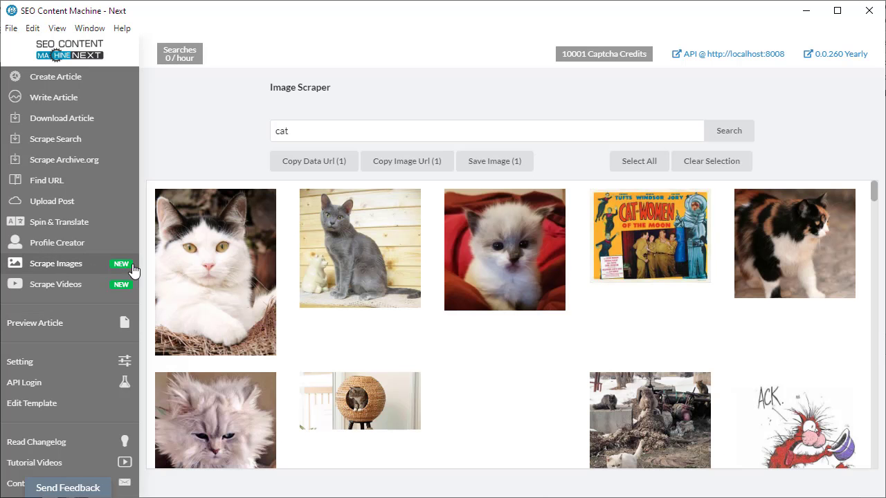
{"action": "left_click", "coordinate": [377, 238]}
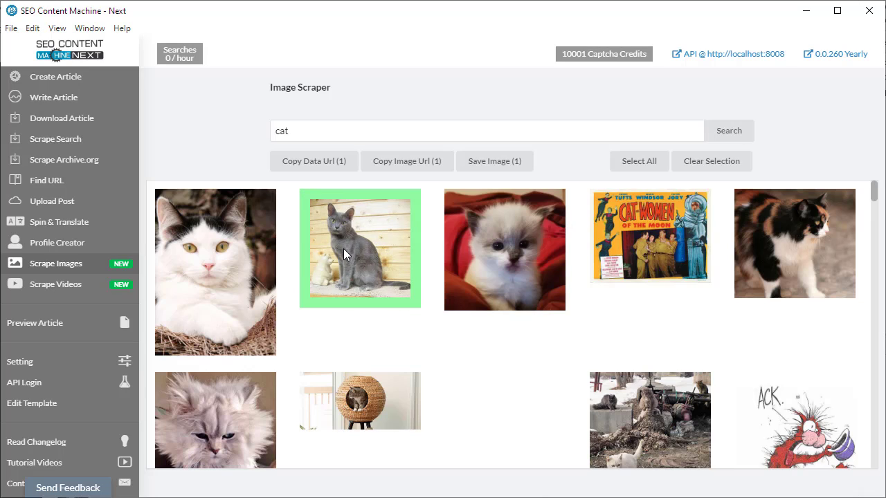
{"action": "left_click", "coordinate": [411, 172]}
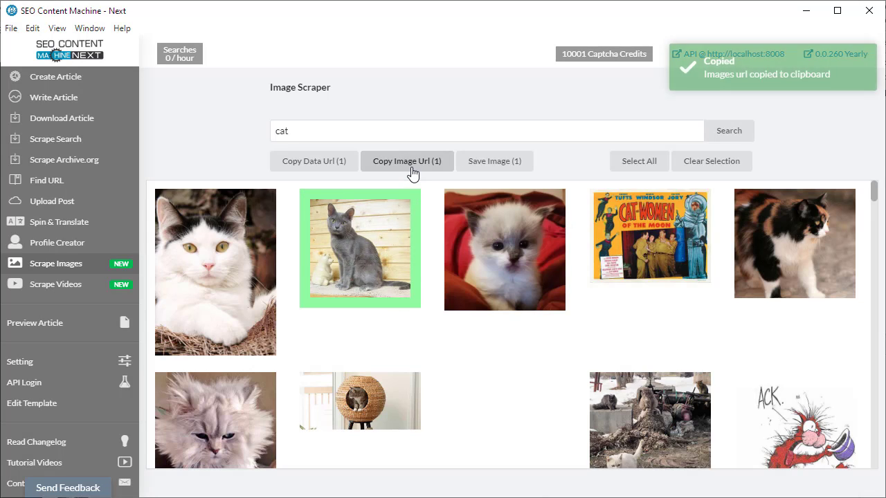
{"action": "left_click", "coordinate": [75, 322]}
{"action": "left_click", "coordinate": [234, 178]}
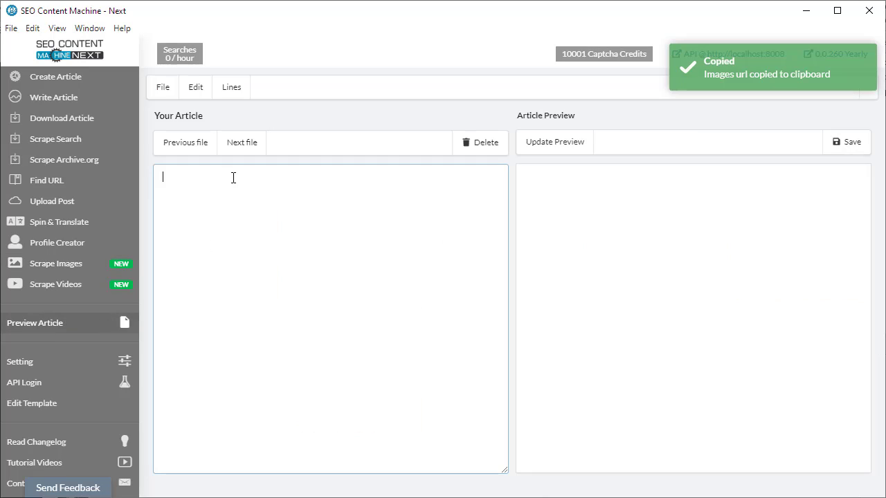
{"action": "right_click", "coordinate": [234, 181]}
{"action": "left_click", "coordinate": [271, 222]}
{"action": "key", "text": "ctrl+a"}
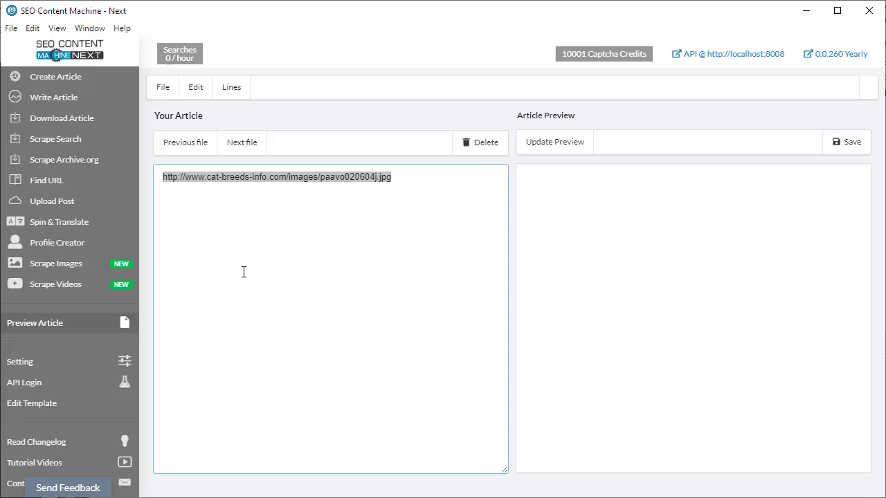
On the 'cat' results, select the grey cat and cancel its Save Image folder dialog.
{"action": "left_click", "coordinate": [77, 268]}
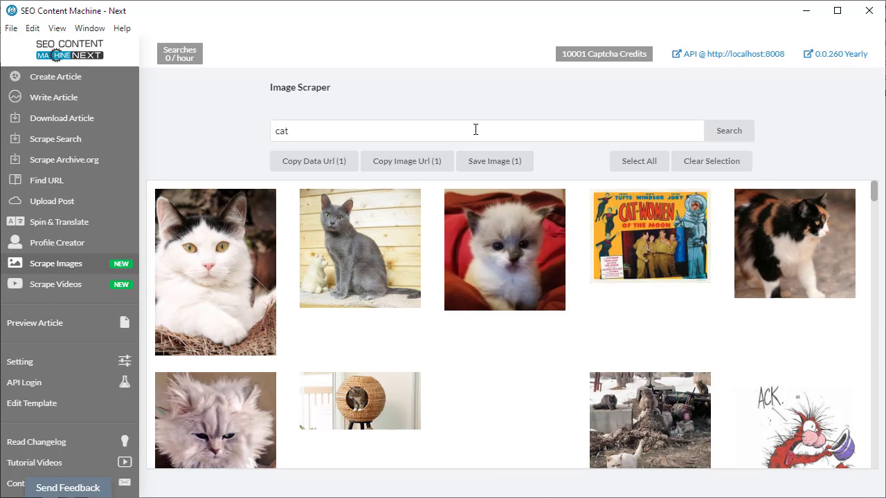
{"action": "left_click", "coordinate": [475, 129]}
{"action": "left_click", "coordinate": [404, 220]}
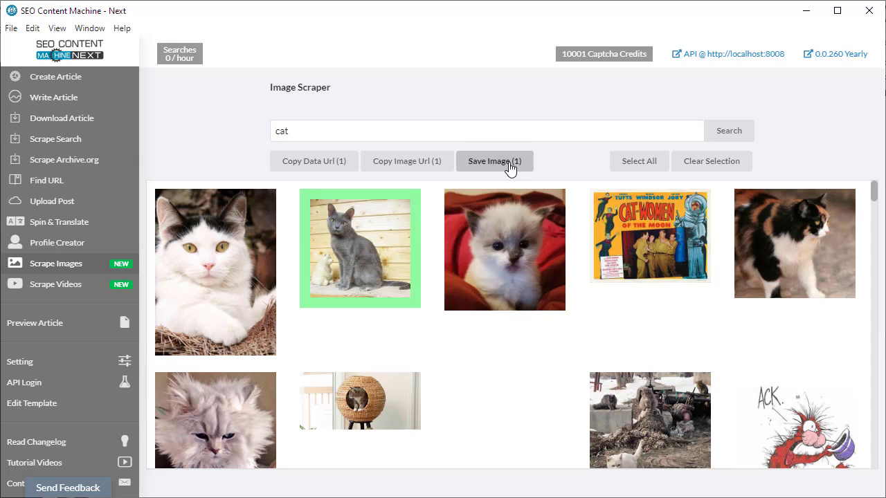
{"action": "left_click", "coordinate": [510, 168]}
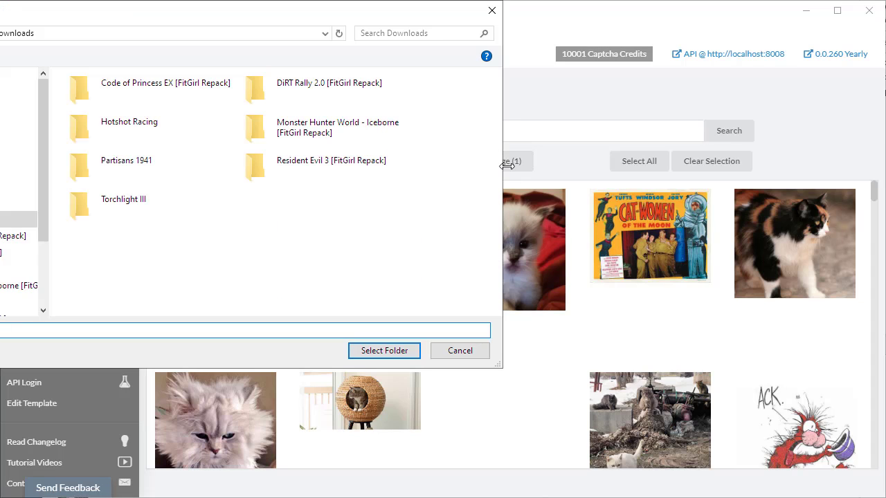
{"action": "left_click", "coordinate": [478, 353]}
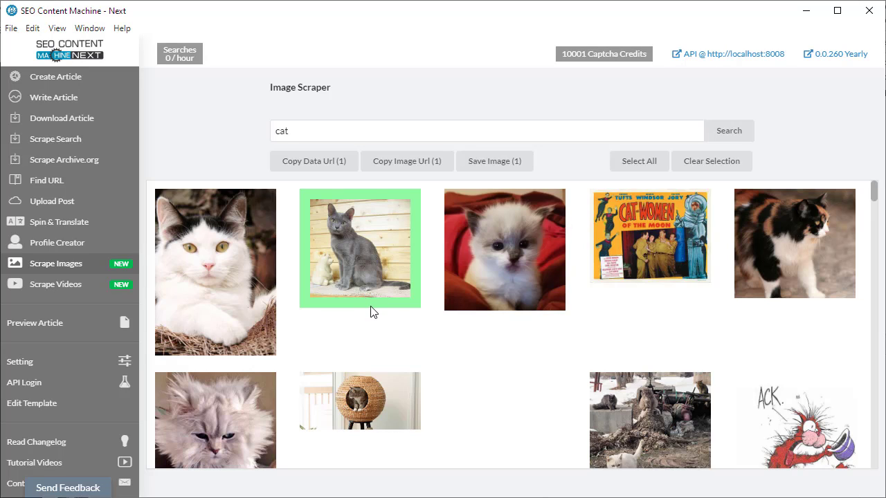
Create a new Article Creator task and switch on Insert Images under Content Inserts.
{"action": "left_click", "coordinate": [72, 82]}
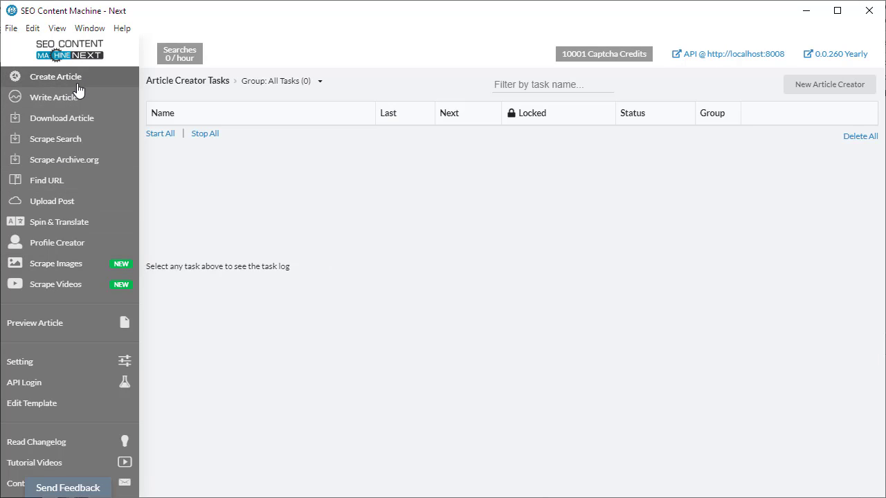
{"action": "left_click", "coordinate": [833, 89]}
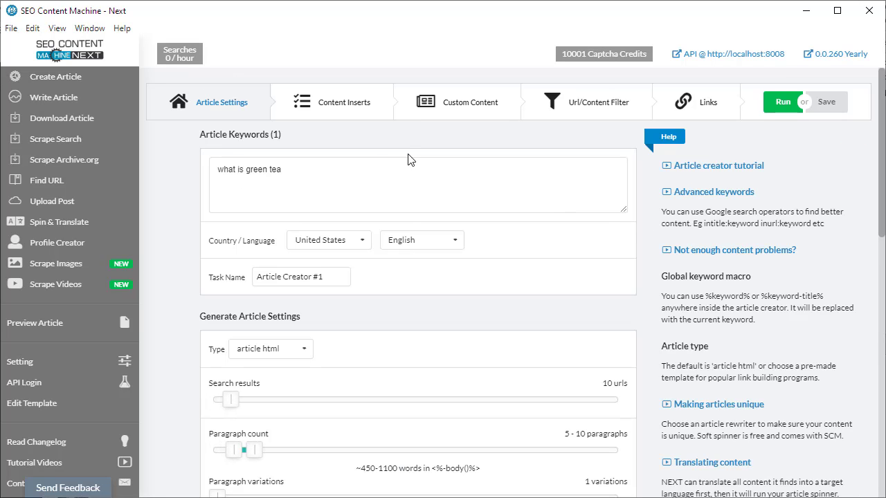
{"action": "left_click", "coordinate": [362, 109]}
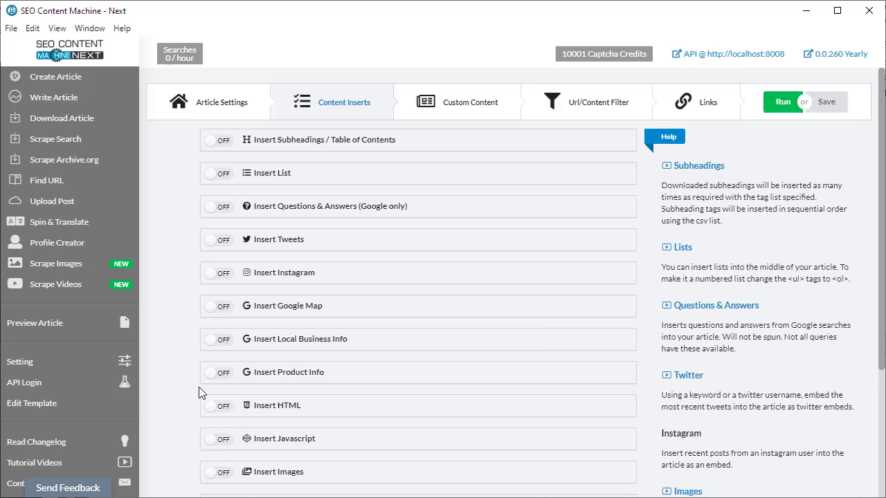
{"action": "scroll", "coordinate": [200, 387], "scroll_direction": "down", "scroll_amount": 2}
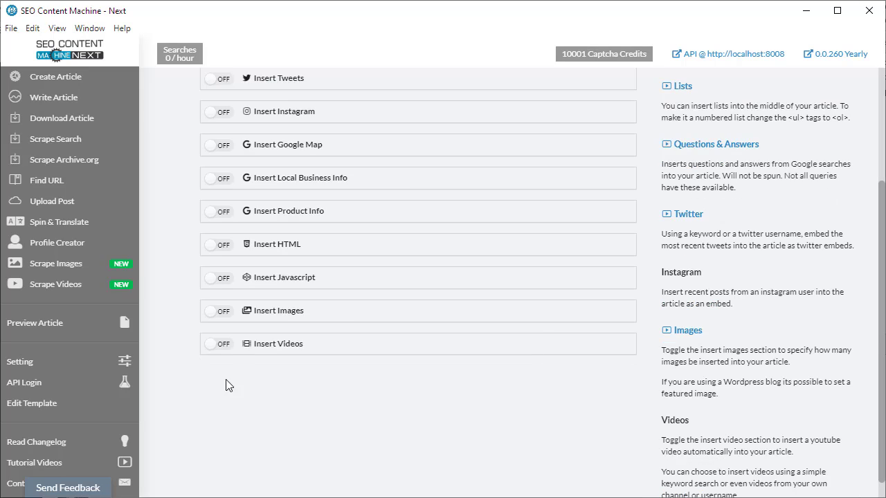
{"action": "left_click", "coordinate": [224, 315]}
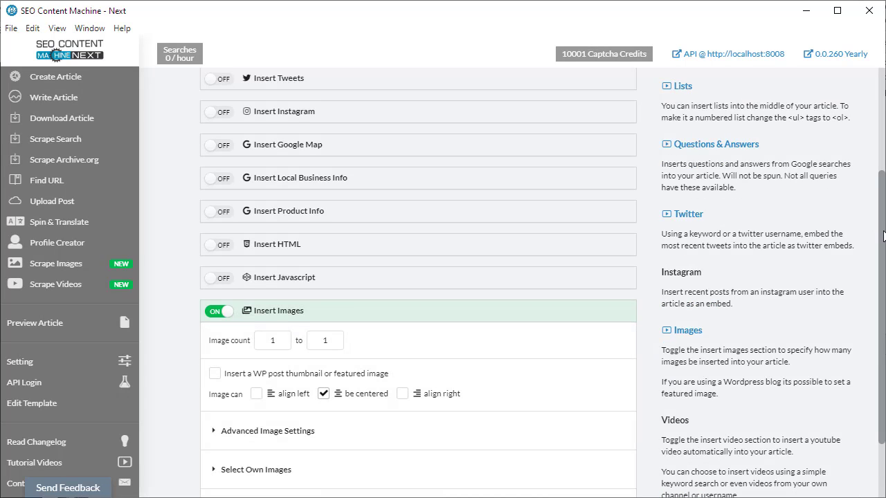
Expand Select Own Images and set the image source to custom image urls.
{"action": "left_click_drag", "start_coordinate": [882, 236], "coordinate": [880, 284]}
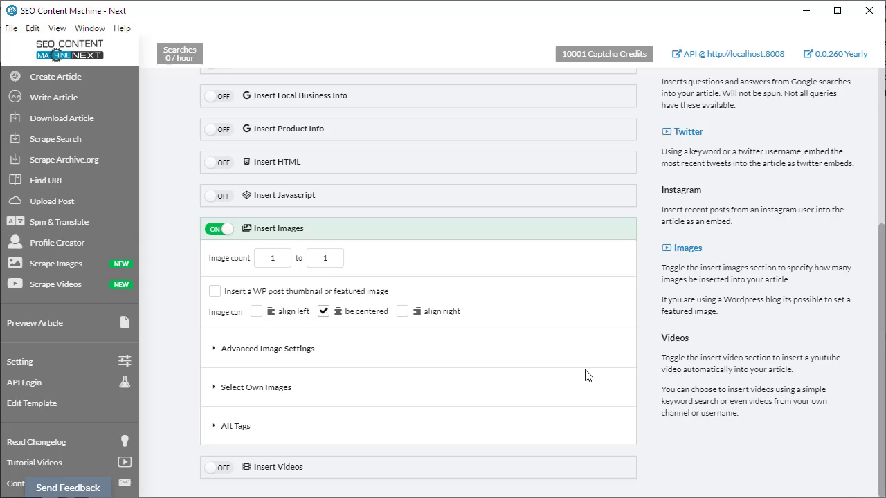
{"action": "left_click", "coordinate": [267, 389]}
{"action": "scroll", "coordinate": [186, 390], "scroll_direction": "down", "scroll_amount": 2}
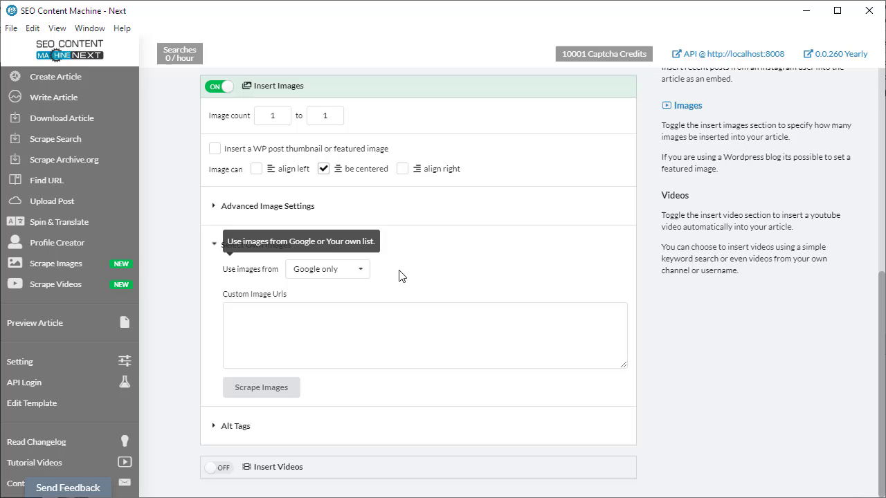
{"action": "left_click", "coordinate": [363, 275]}
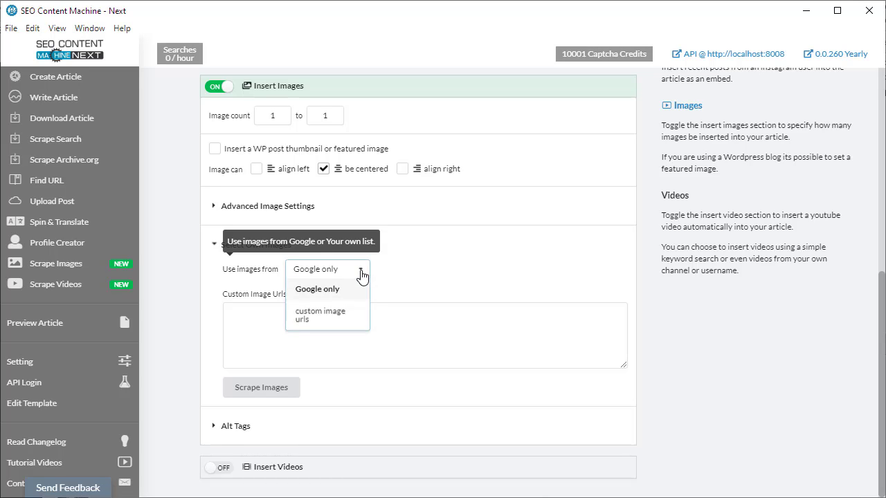
{"action": "left_click", "coordinate": [321, 327]}
{"action": "left_click", "coordinate": [315, 332]}
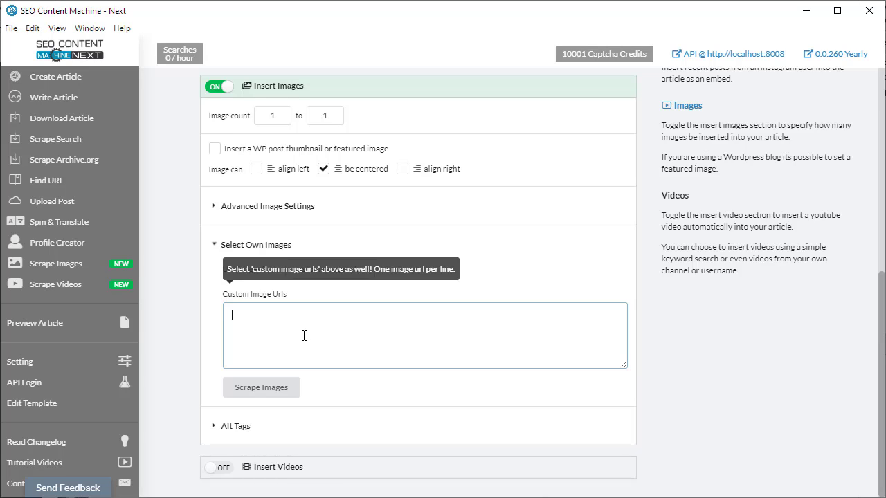
Select the white, grey, kitten and fluffy cat images and copy them as image URLs, then data URLs.
{"action": "left_click", "coordinate": [277, 396]}
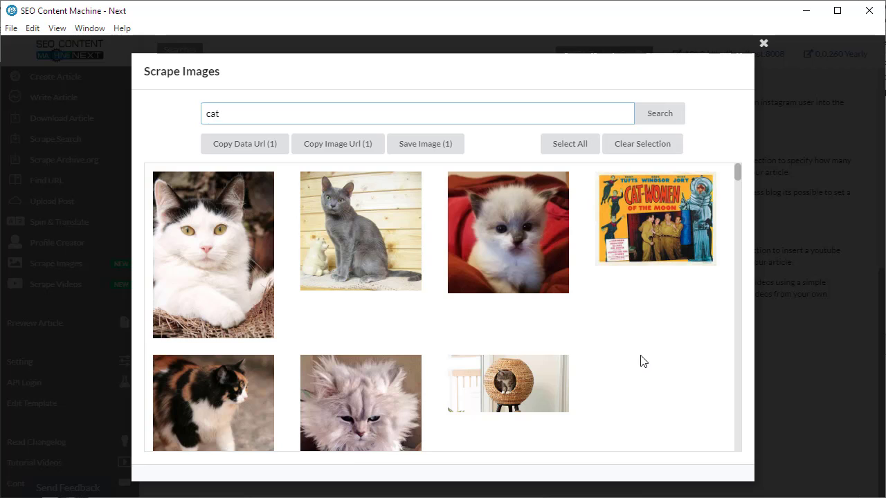
{"action": "scroll", "coordinate": [636, 367], "scroll_direction": "down", "scroll_amount": 3}
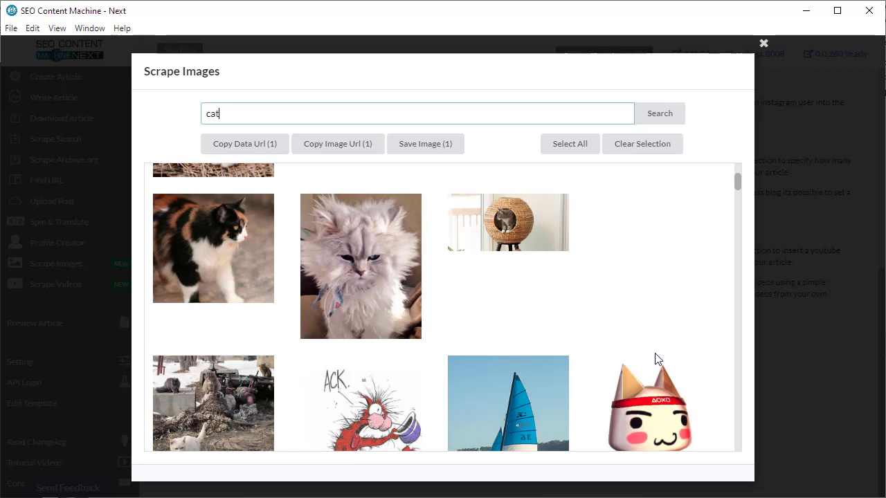
{"action": "scroll", "coordinate": [658, 358], "scroll_direction": "up", "scroll_amount": 3}
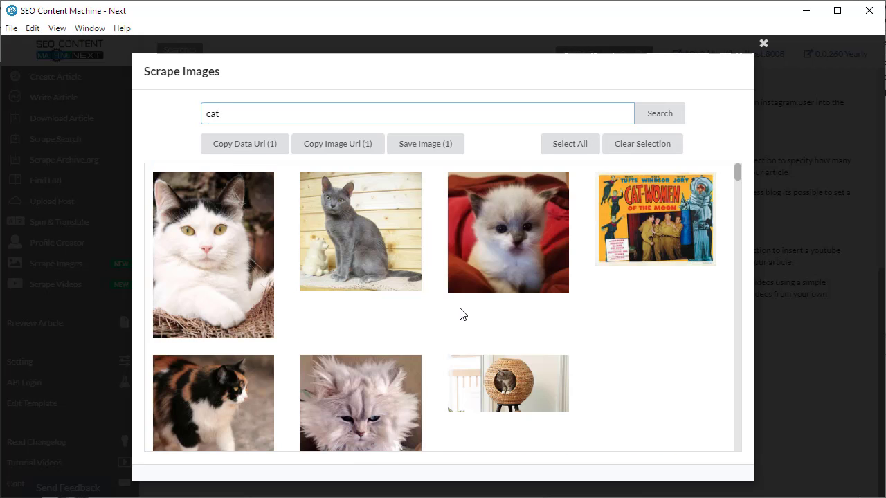
{"action": "left_click", "coordinate": [230, 258]}
{"action": "left_click", "coordinate": [367, 250]}
{"action": "left_click", "coordinate": [504, 261]}
{"action": "left_click", "coordinate": [392, 387]}
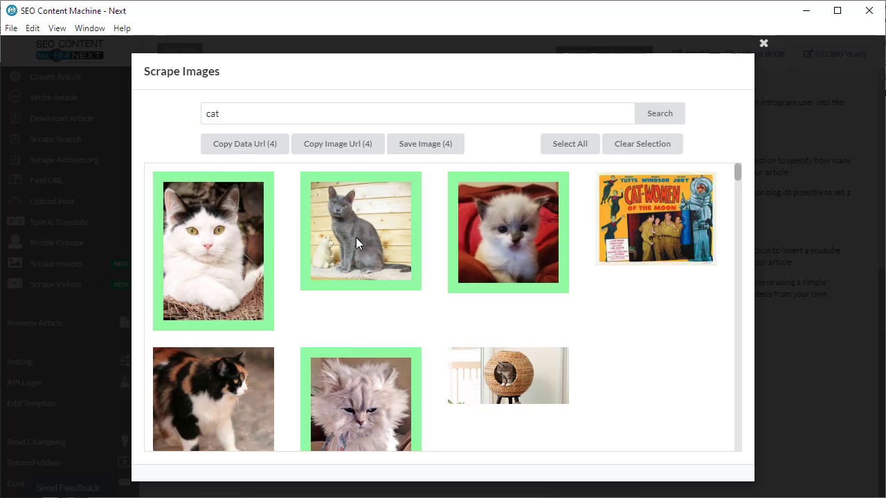
{"action": "left_click", "coordinate": [345, 151]}
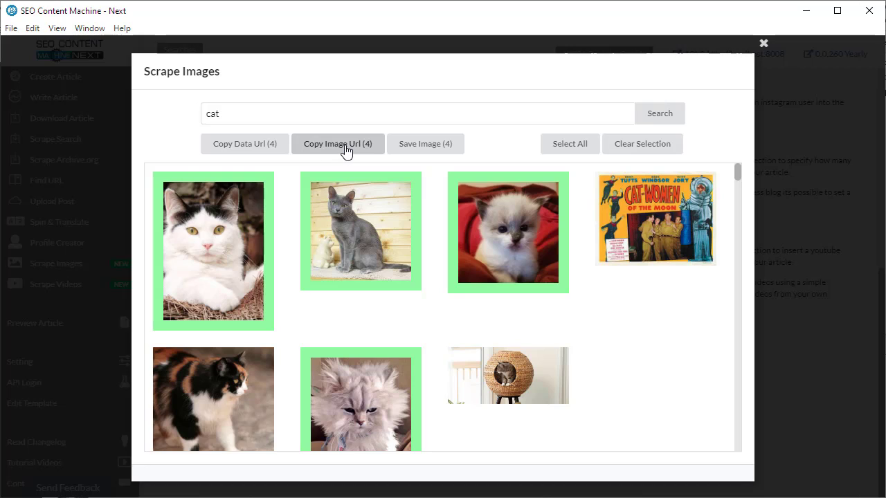
{"action": "left_click", "coordinate": [257, 152]}
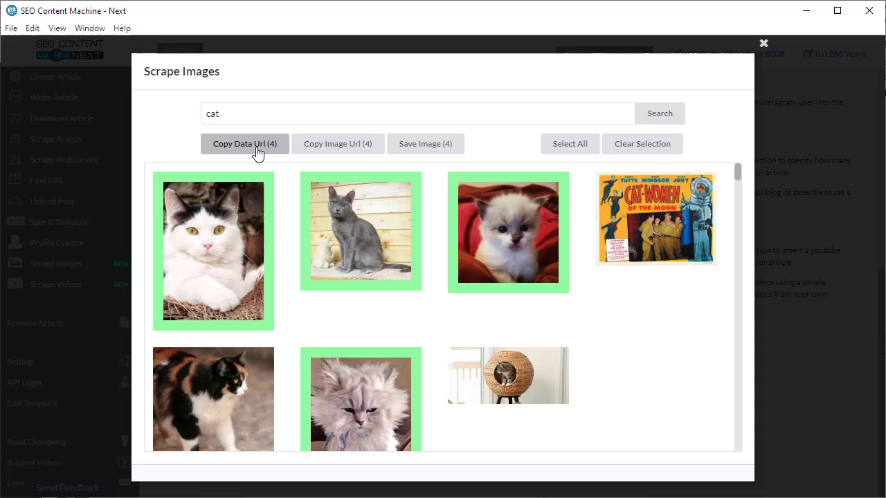
{"action": "left_click", "coordinate": [831, 337]}
Paste the copied data:image/png;base64 URLs into the Custom Image Urls box and check them.
{"action": "left_click", "coordinate": [364, 333]}
{"action": "right_click", "coordinate": [364, 333]}
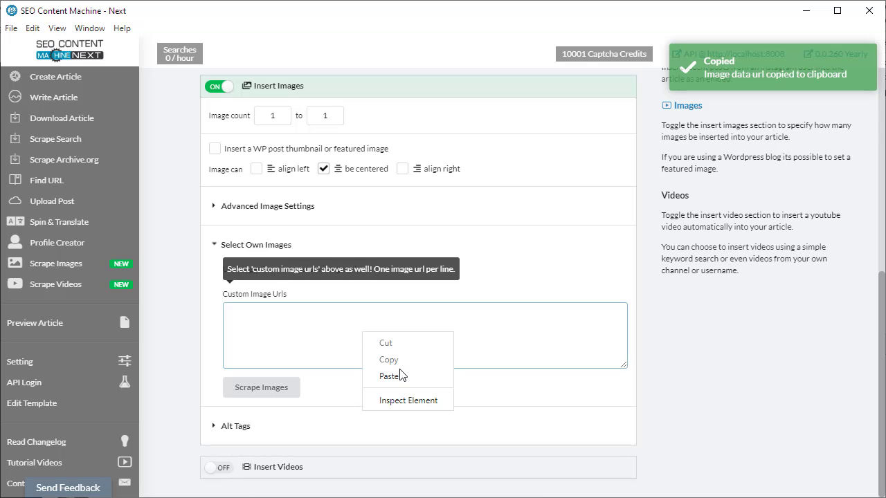
{"action": "left_click", "coordinate": [389, 375]}
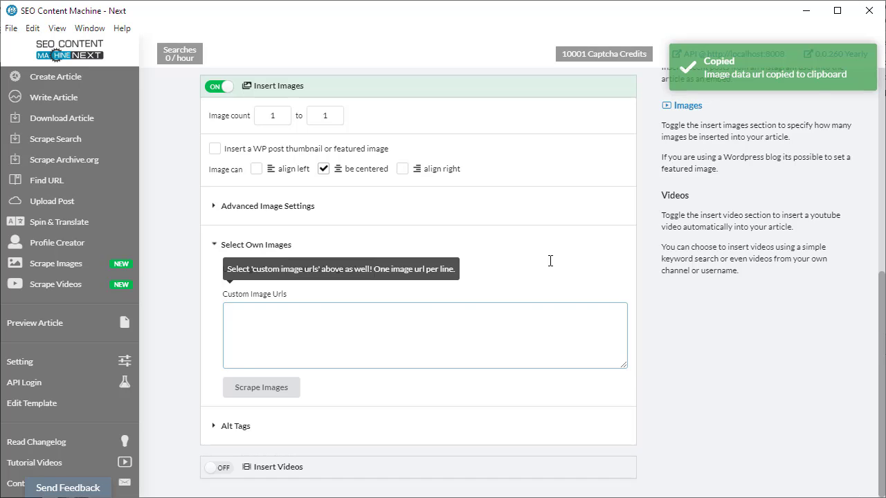
{"action": "left_click_drag", "start_coordinate": [625, 357], "coordinate": [612, 305]}
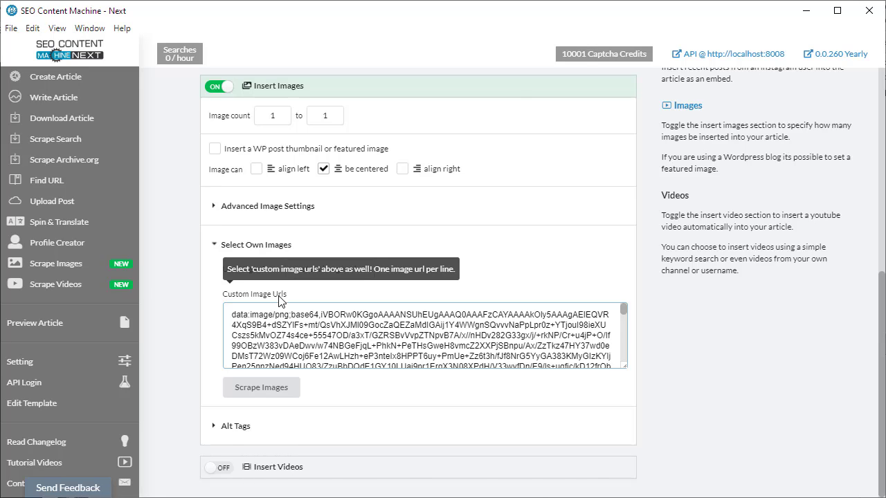
{"action": "scroll", "coordinate": [239, 221], "scroll_direction": "up", "scroll_amount": 3}
{"action": "scroll", "coordinate": [463, 418], "scroll_direction": "down", "scroll_amount": 3}
{"action": "left_click_drag", "start_coordinate": [301, 314], "coordinate": [232, 323]}
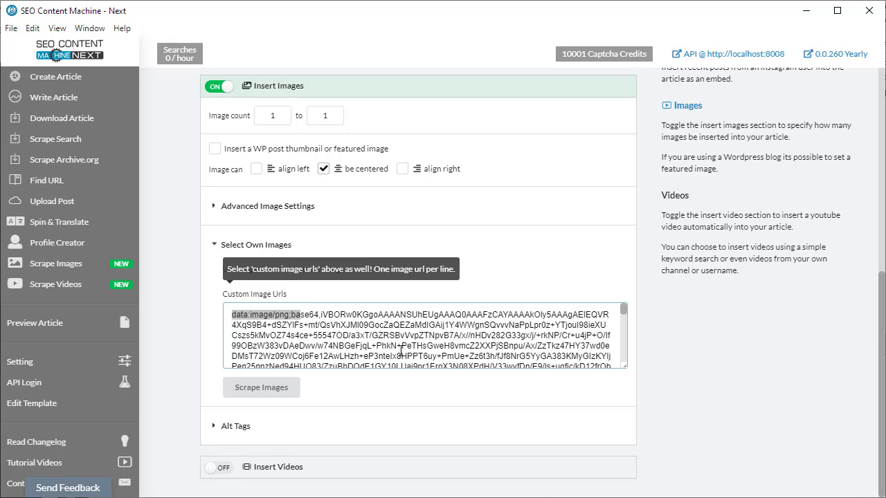